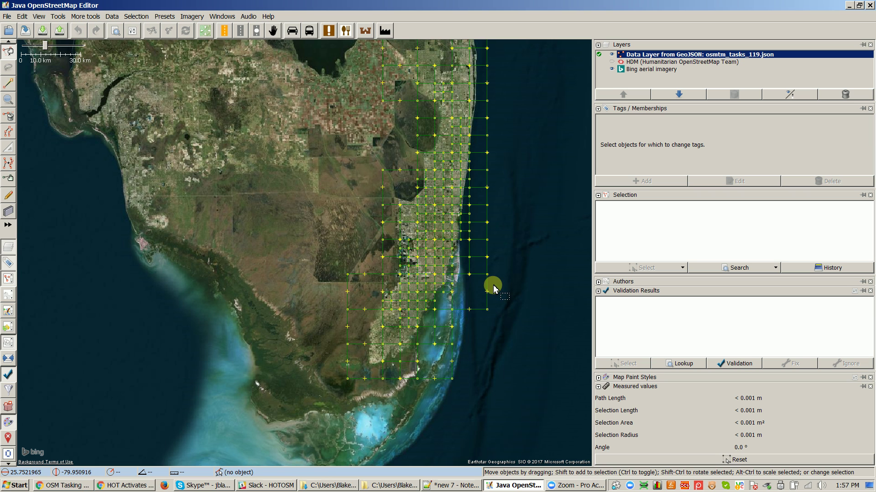
key(s)
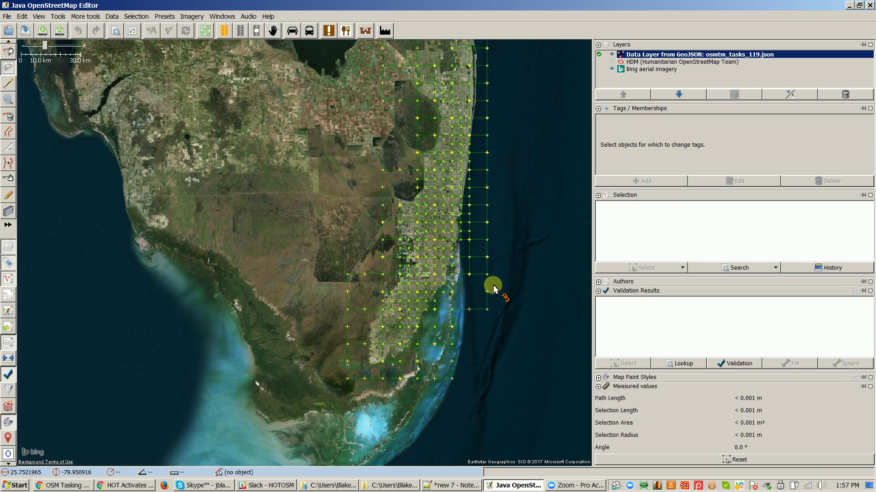
drag(487, 287, 484, 324)
key(ctrl+z)
drag(539, 252, 557, 336)
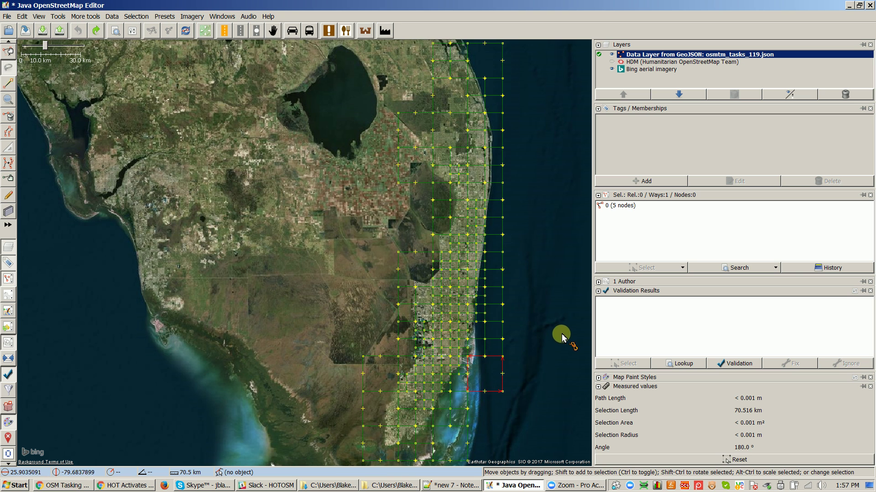
drag(567, 337, 578, 302)
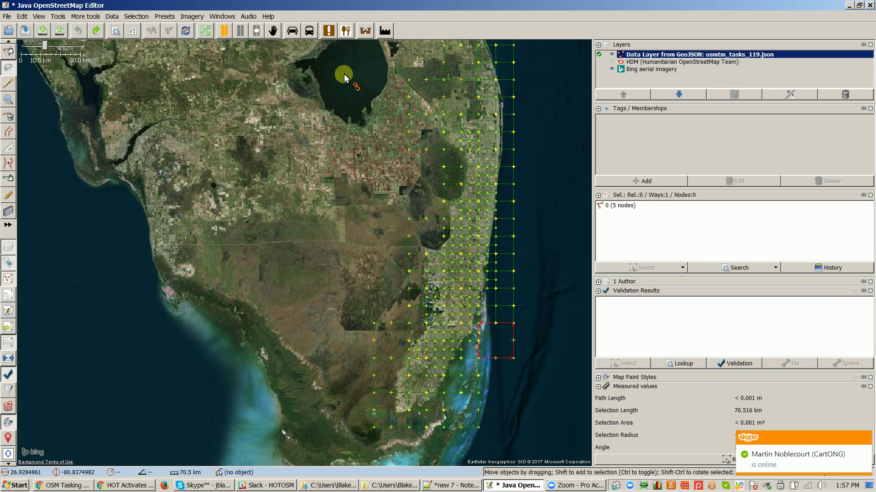
click(10, 18)
click(13, 36)
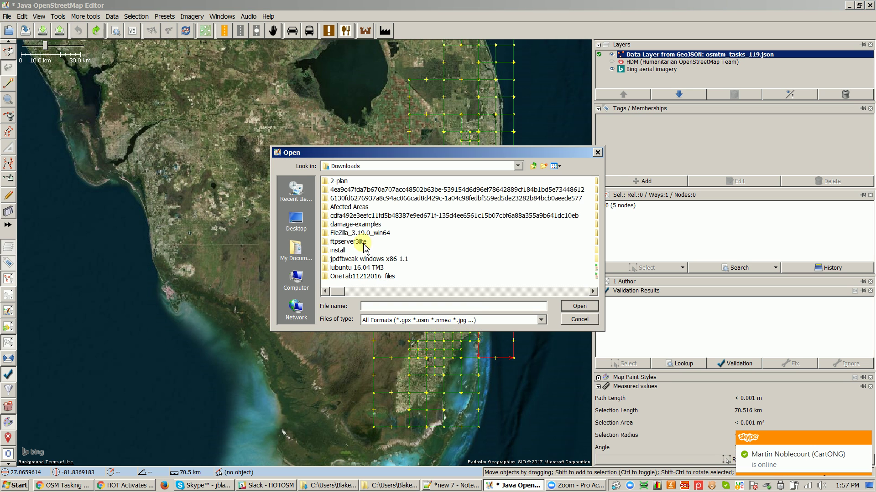
click(566, 315)
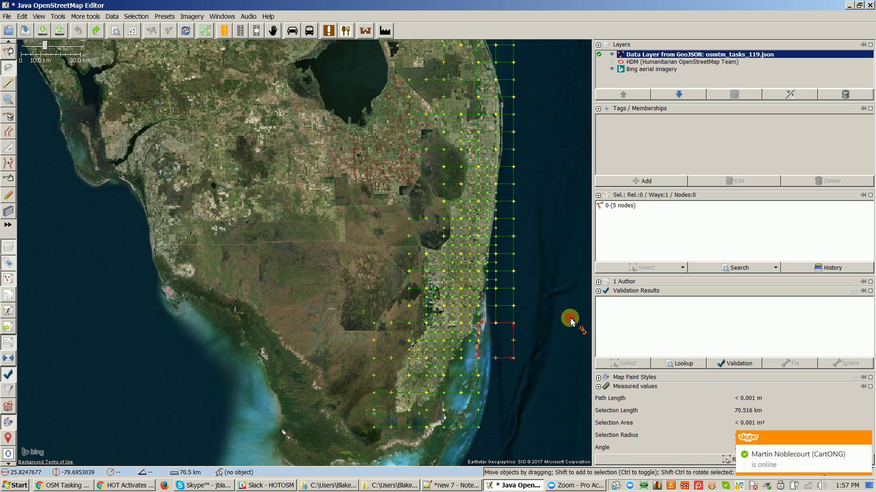
- Create a new empty data layer, and make the osmtm_tasks_119.json layer the active one again
click(6, 18)
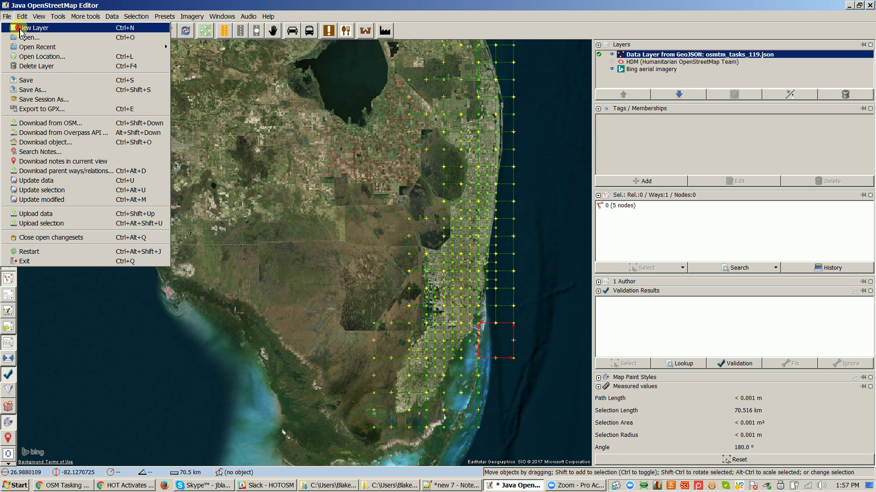
click(27, 28)
click(651, 58)
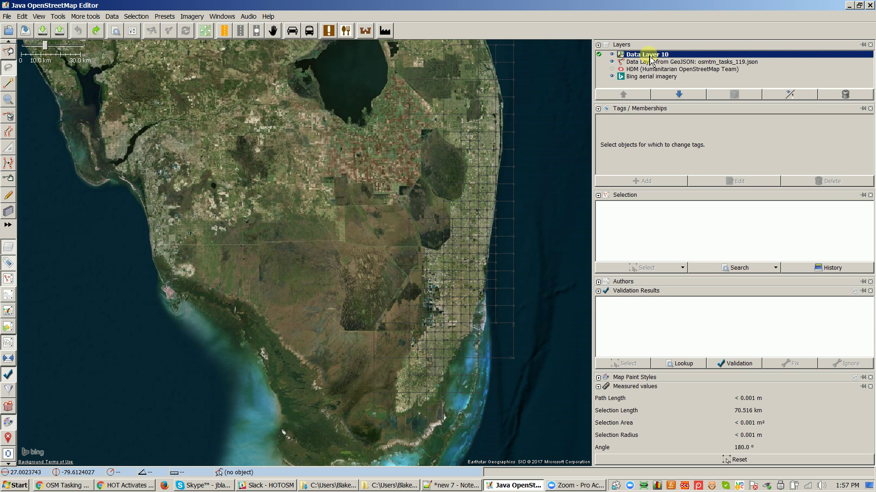
click(600, 64)
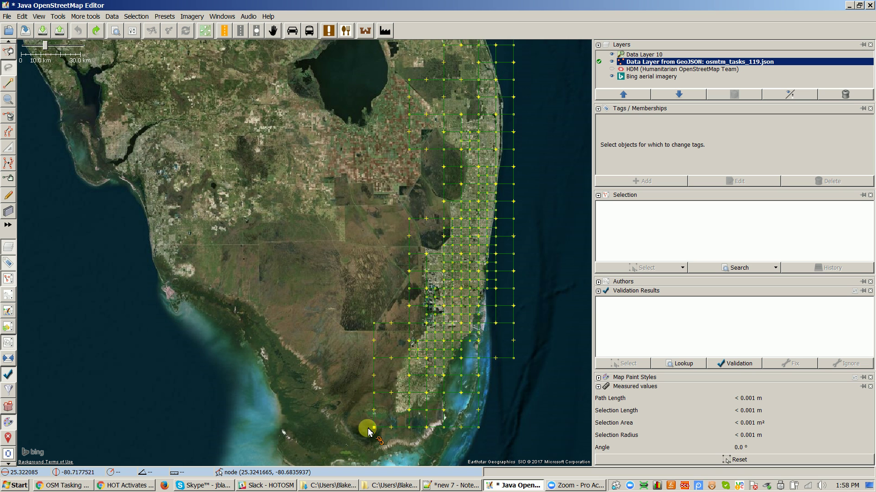
- Start drawing a way down the western edge of the southern task grid block, reusing its existing nodes to the southwest corner
click(8, 85)
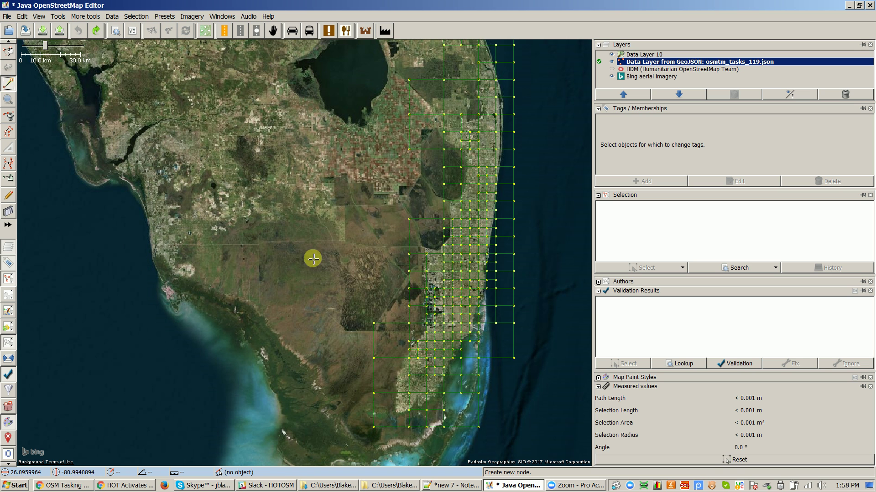
click(373, 324)
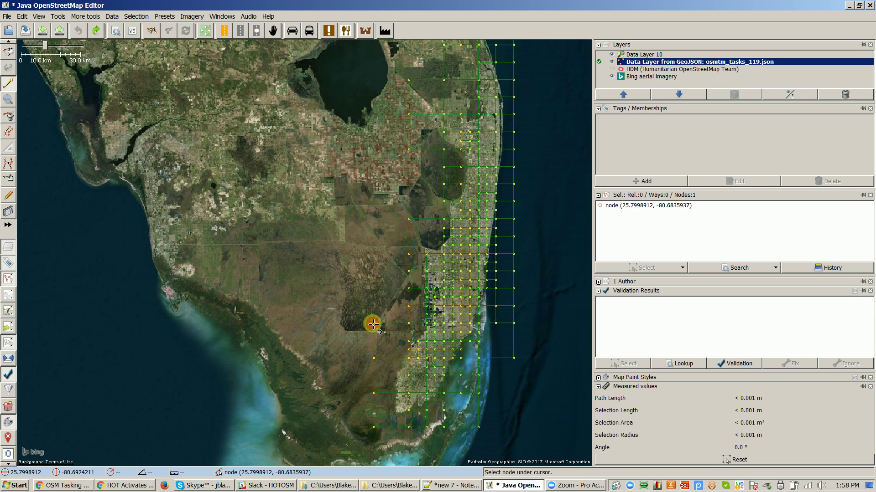
click(373, 359)
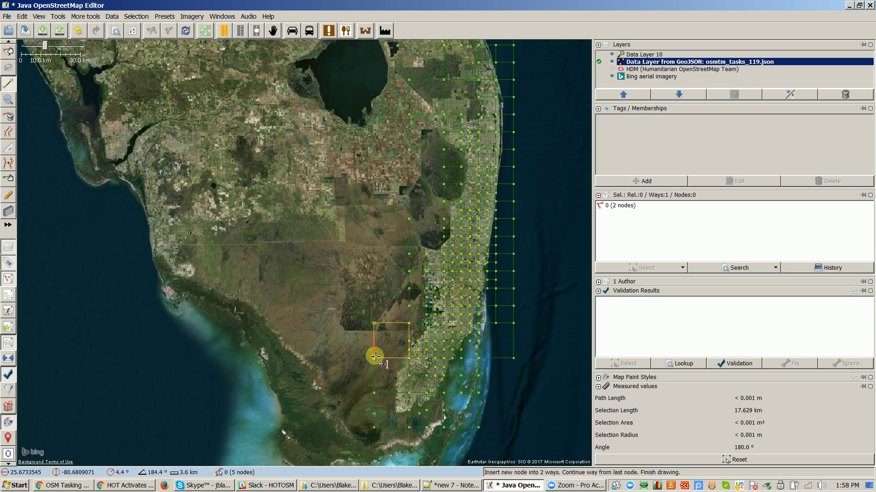
click(374, 427)
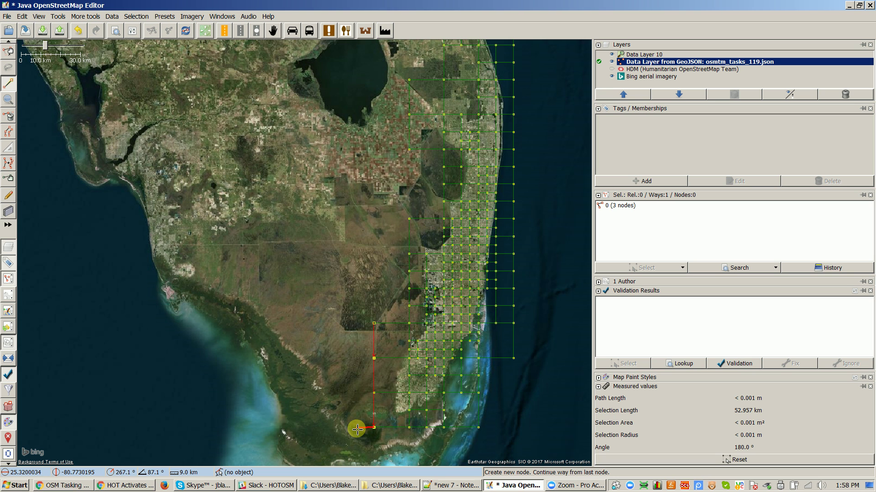
- Extend the way west to the coast and trace it north along Florida's southwest shoreline up to the inlet west of the large lake
click(284, 425)
click(267, 361)
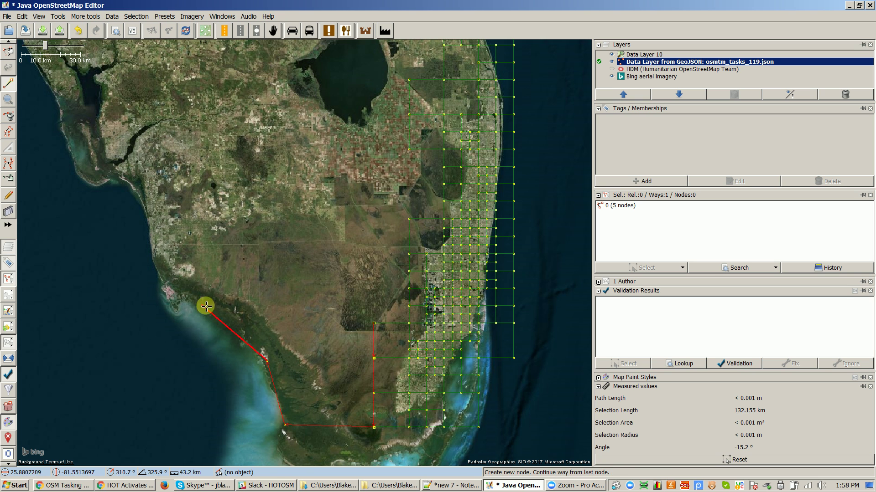
click(225, 309)
click(169, 306)
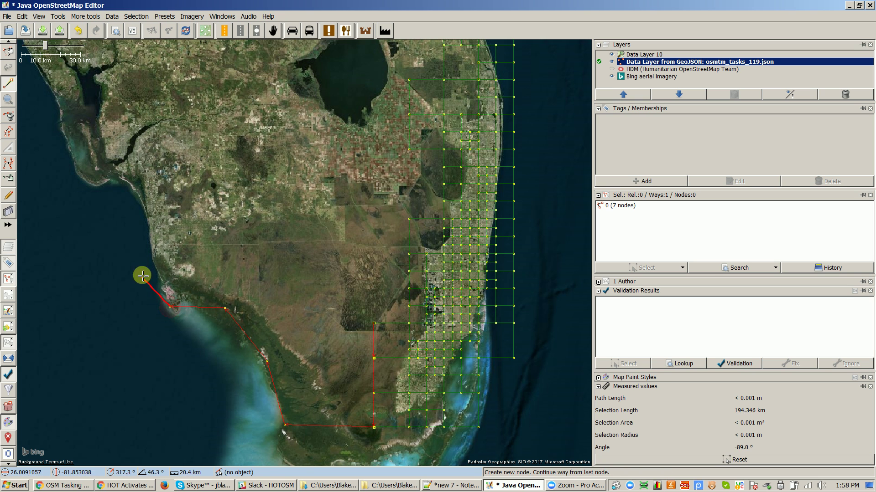
click(144, 223)
click(129, 187)
click(100, 155)
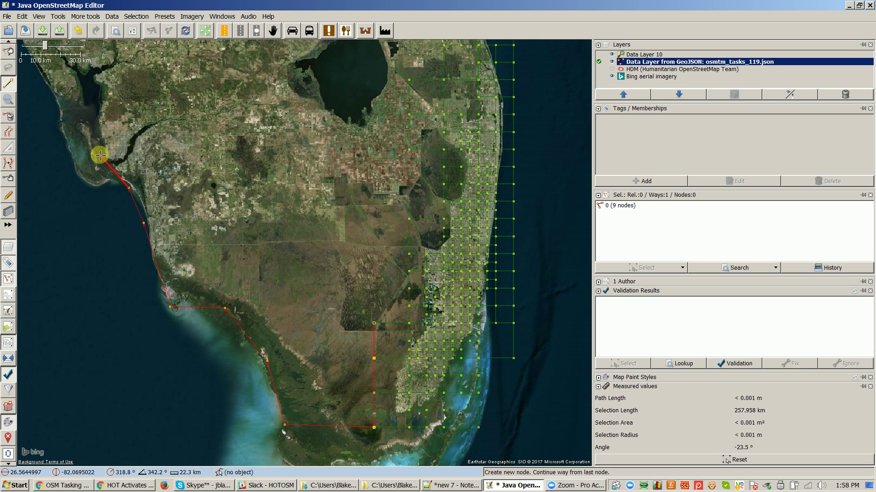
click(90, 88)
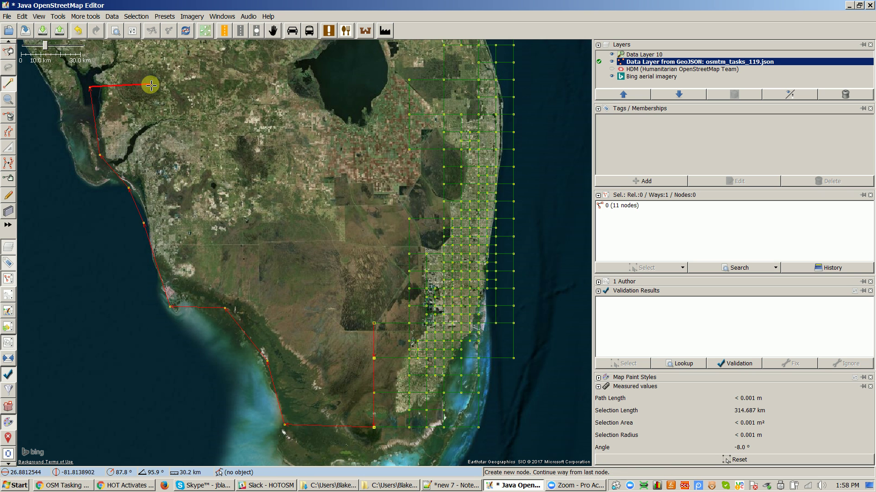
- Run the outline east to a corner short of the large lake, bring it back south and close it on its starting grid node
click(178, 89)
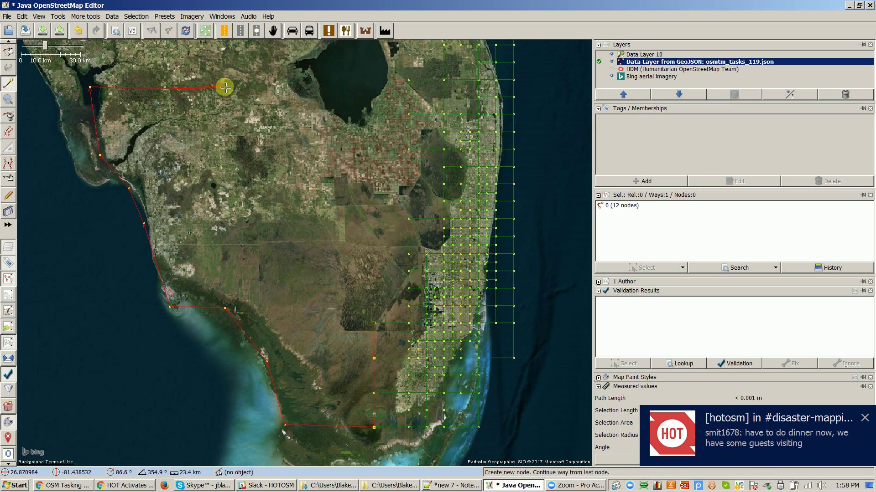
click(282, 88)
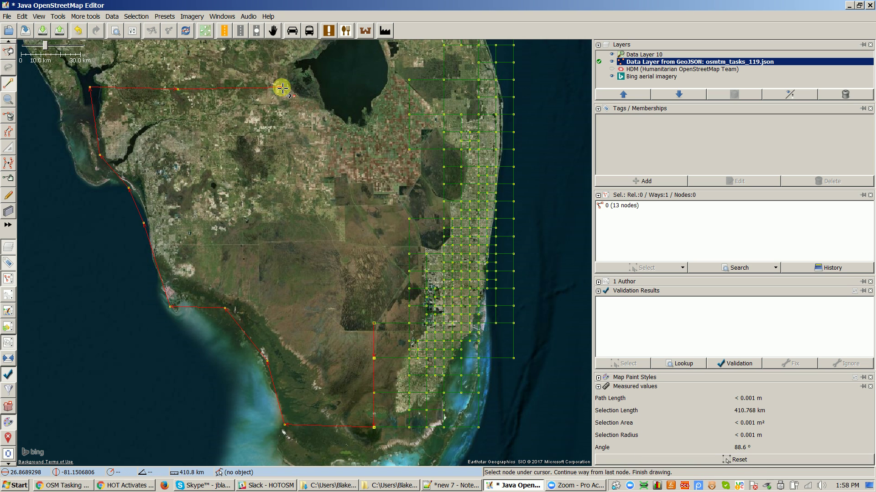
key(ctrl+z)
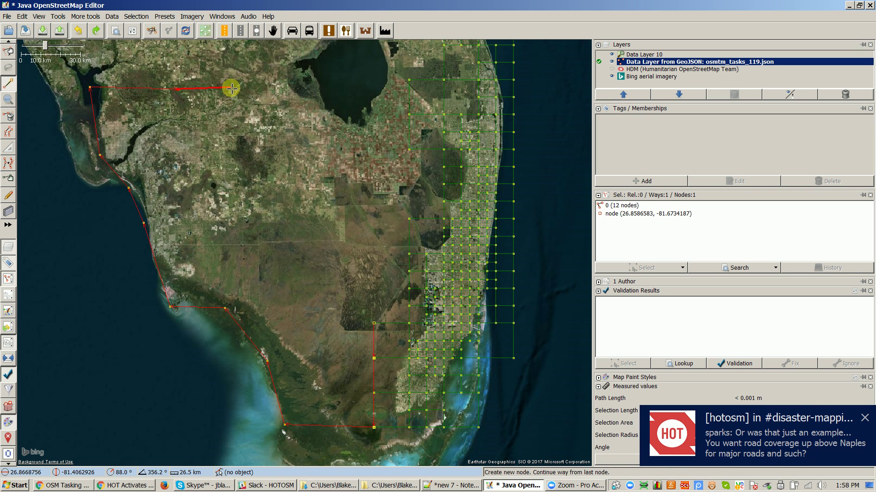
click(231, 88)
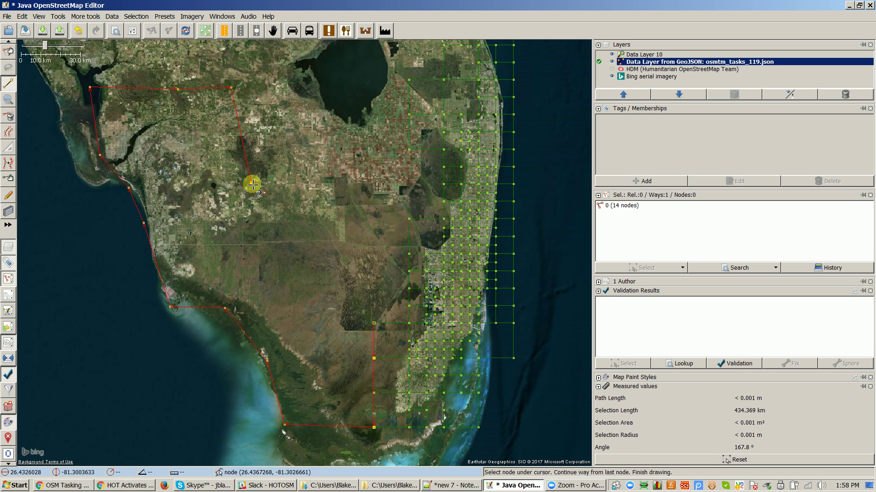
click(257, 214)
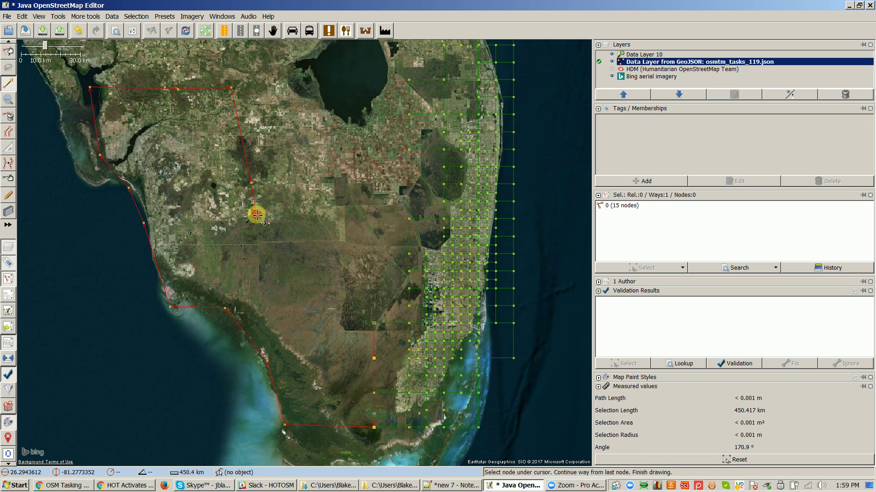
click(188, 251)
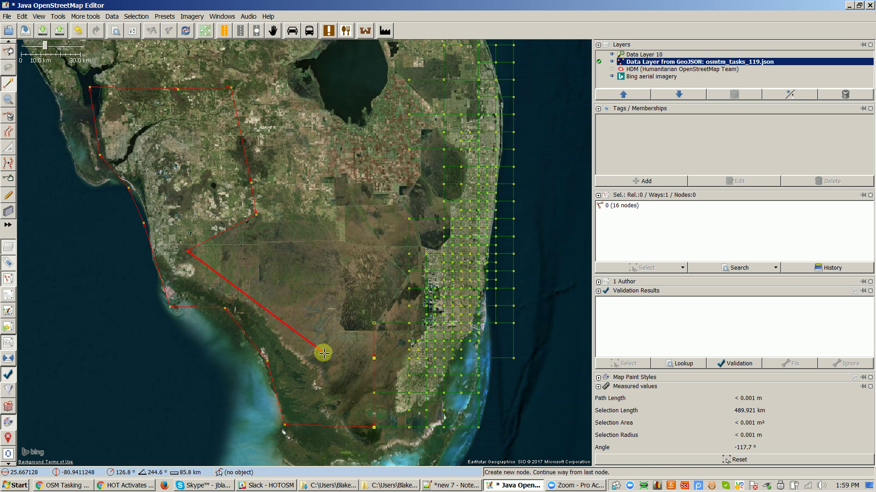
click(373, 323)
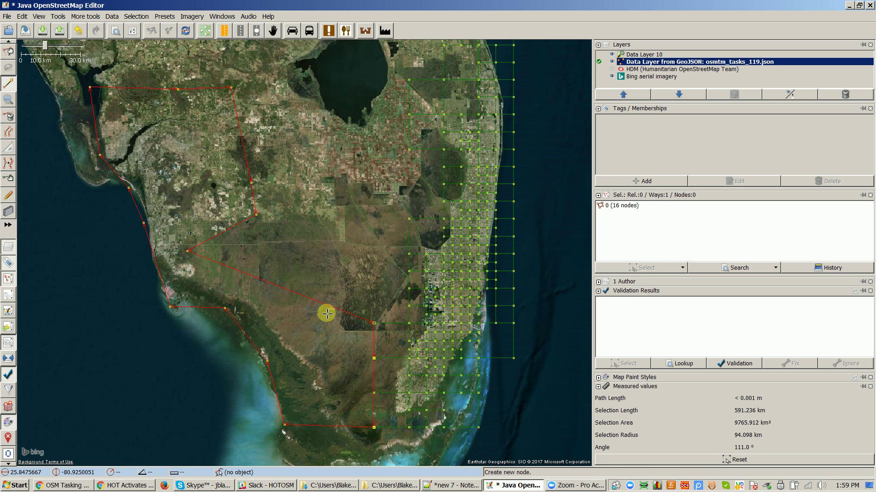
- Reshape the polygon's inland side by moving the inner corner southeast and the two nodes above it east into a straighter edge
key(s)
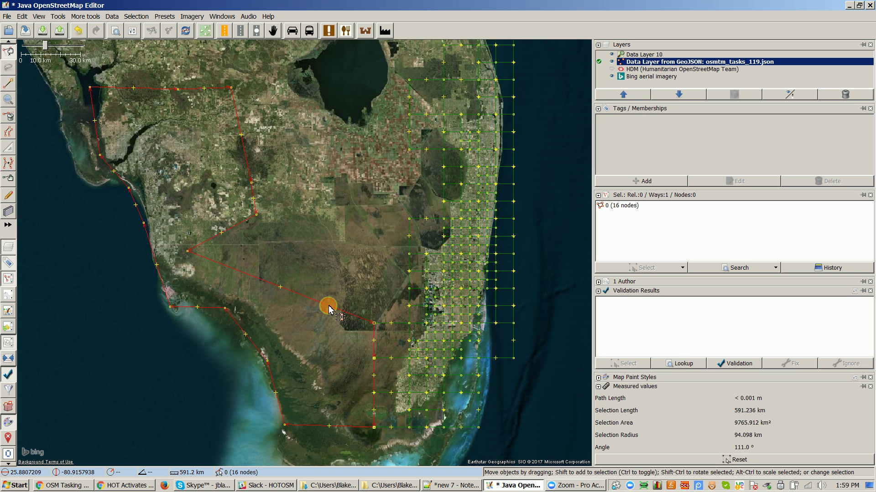
scroll(216, 258, up, 2)
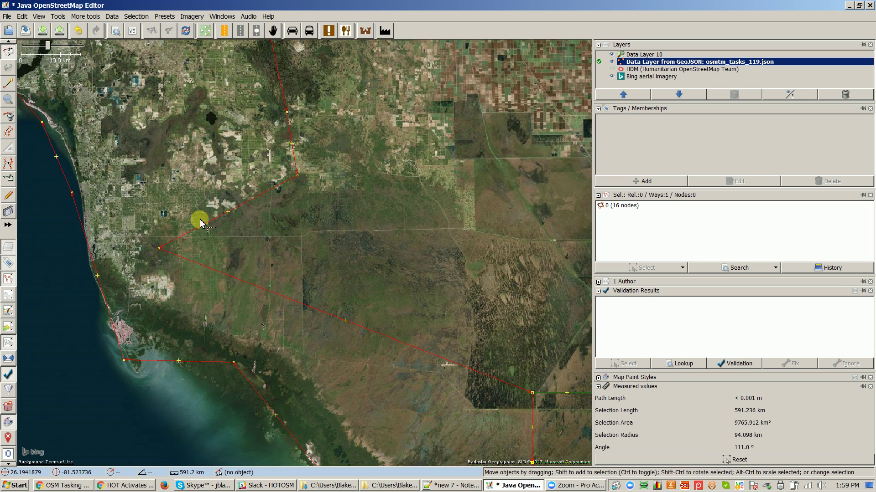
click(159, 250)
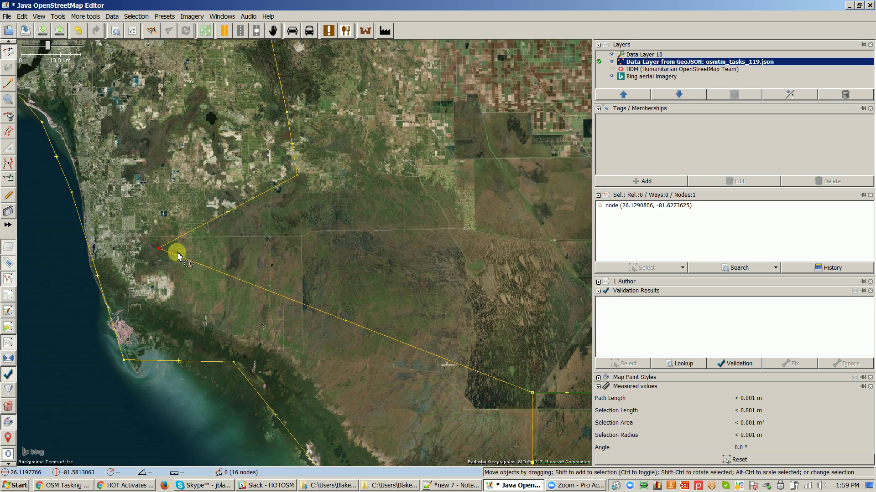
drag(159, 249, 315, 353)
drag(298, 177, 318, 176)
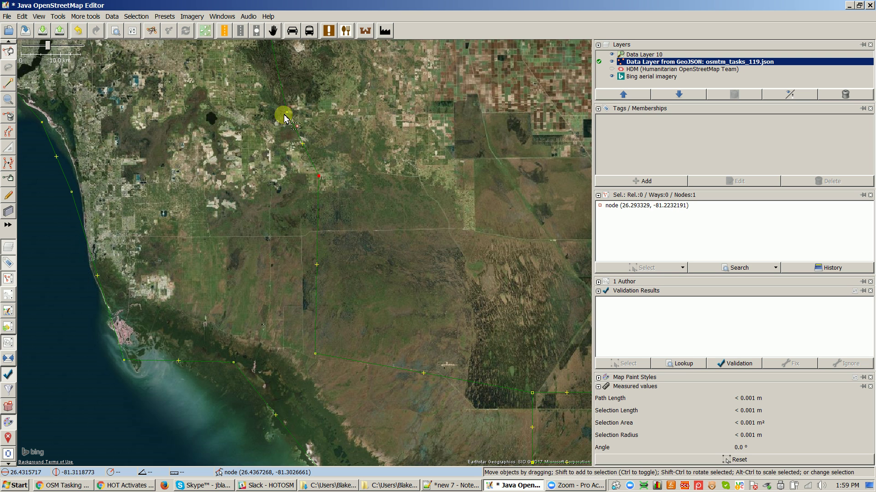
drag(286, 112, 314, 94)
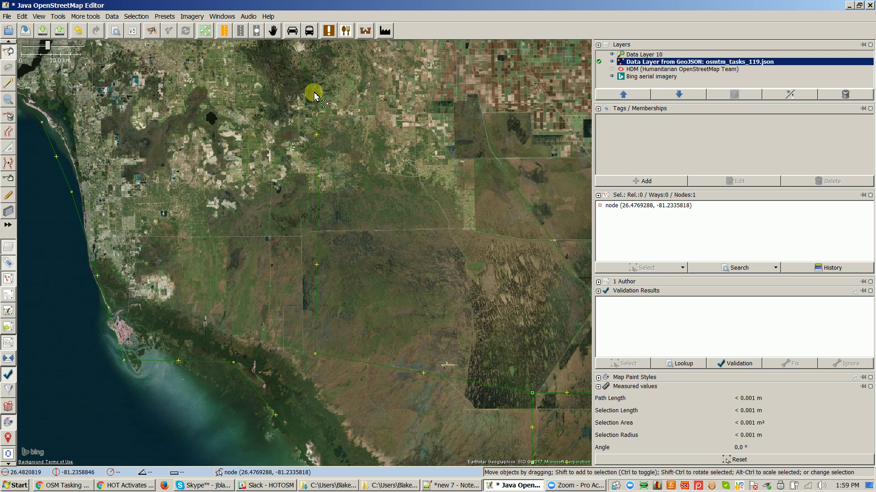
- Select the new coastal polygon and merge the selection into Data Layer 10
drag(468, 362, 378, 225)
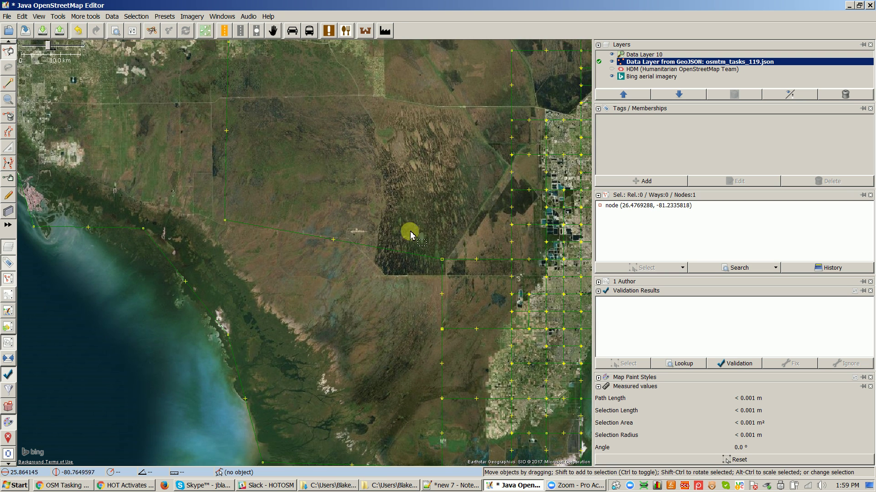
click(417, 254)
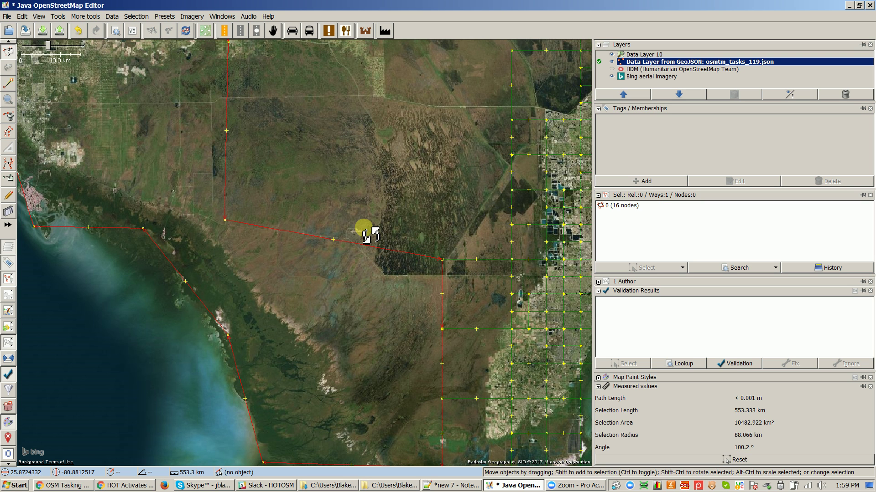
key(ctrl+shift+m)
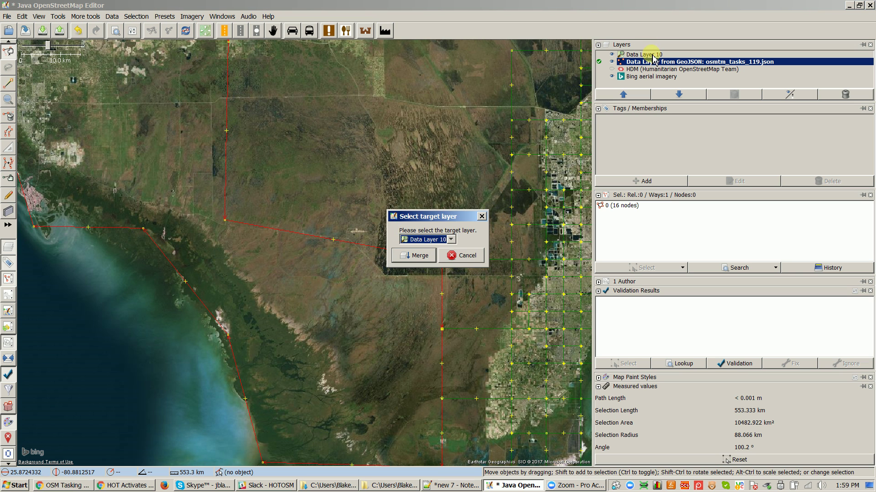
click(420, 256)
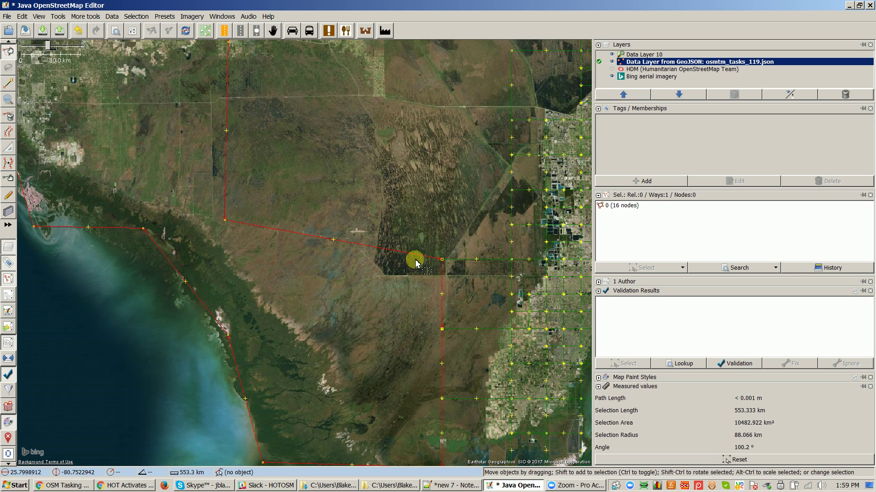
- Hide the osmtm_tasks_119.json task grid layer
click(599, 62)
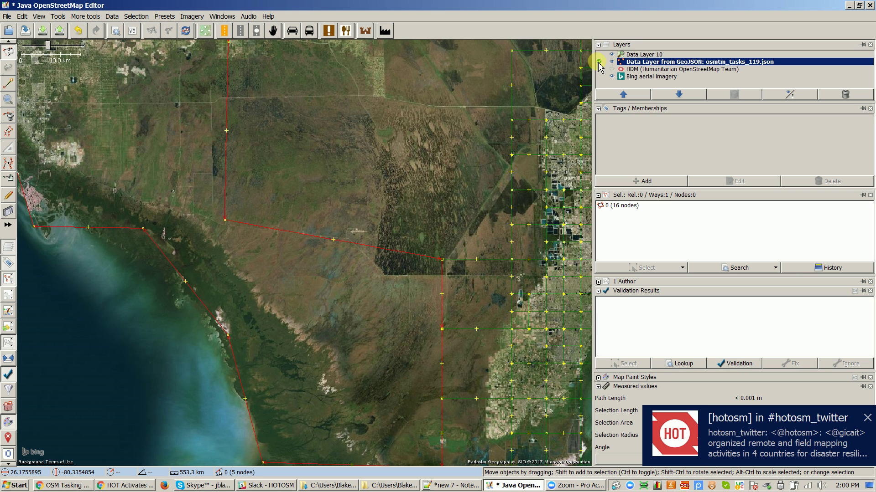
click(533, 121)
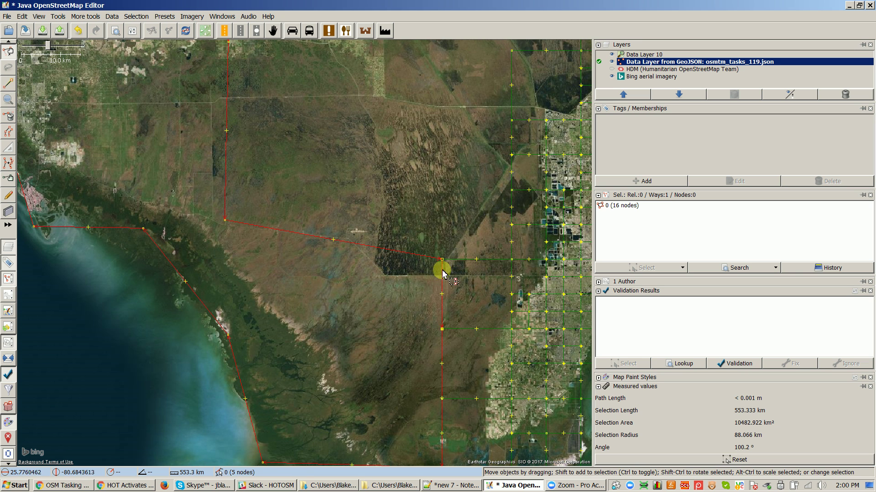
click(612, 68)
click(611, 61)
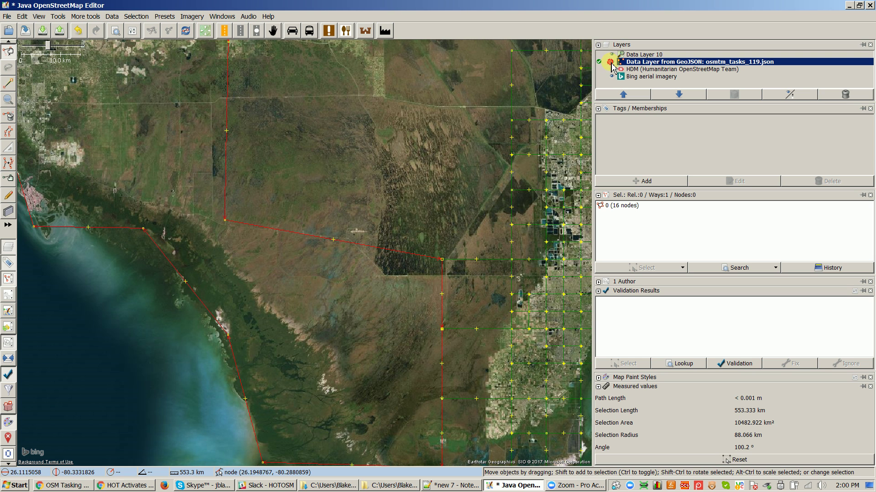
- Activate Data Layer 10 and save it in Downloads as the OSM file west-fl-roads-validate-aoi
click(599, 55)
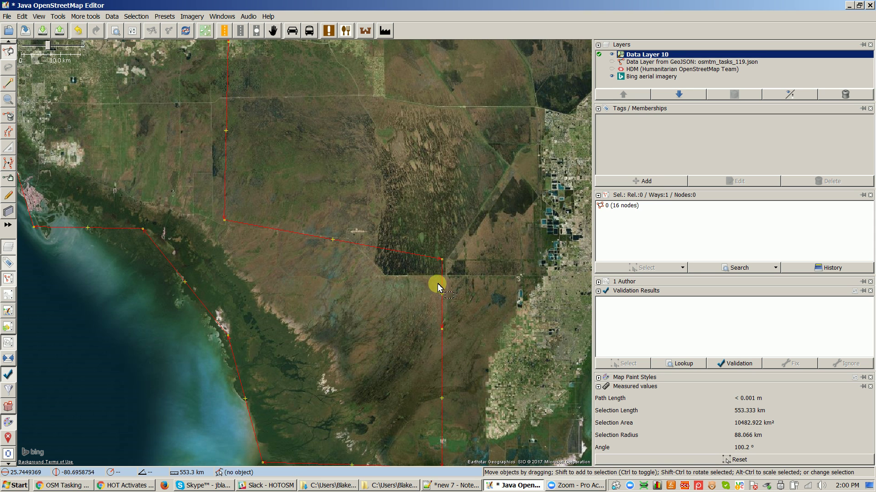
drag(438, 279, 471, 344)
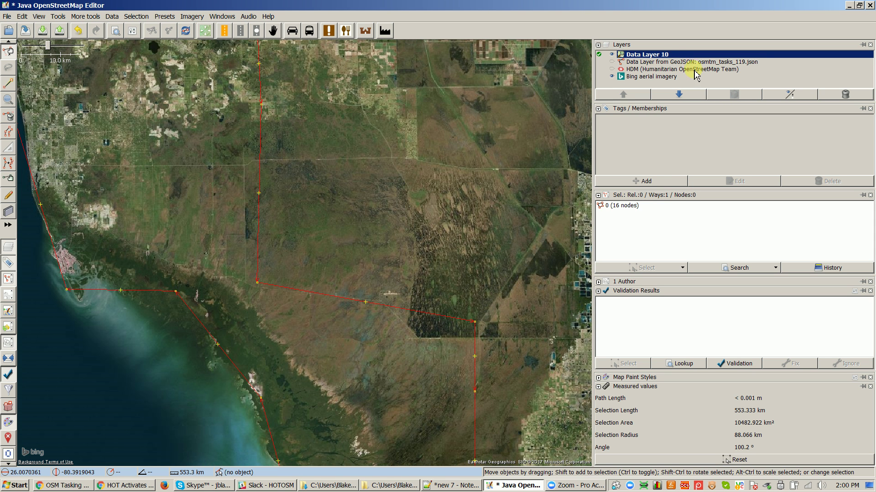
click(674, 55)
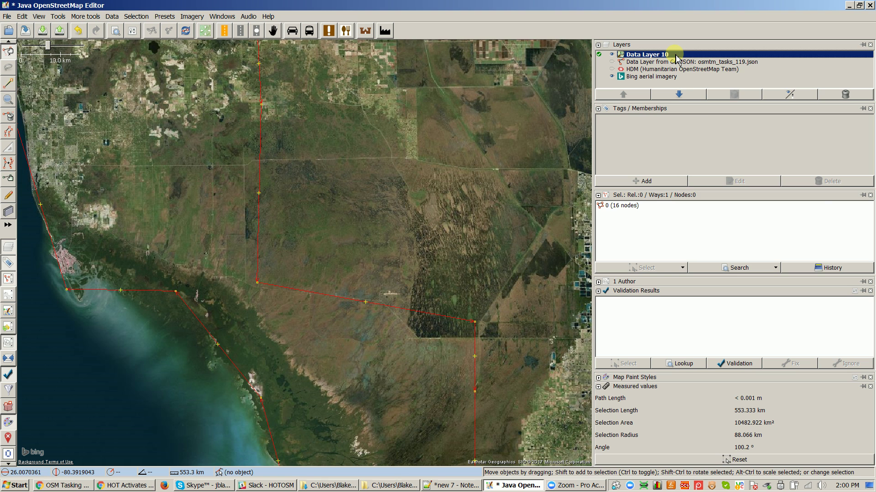
right_click(676, 59)
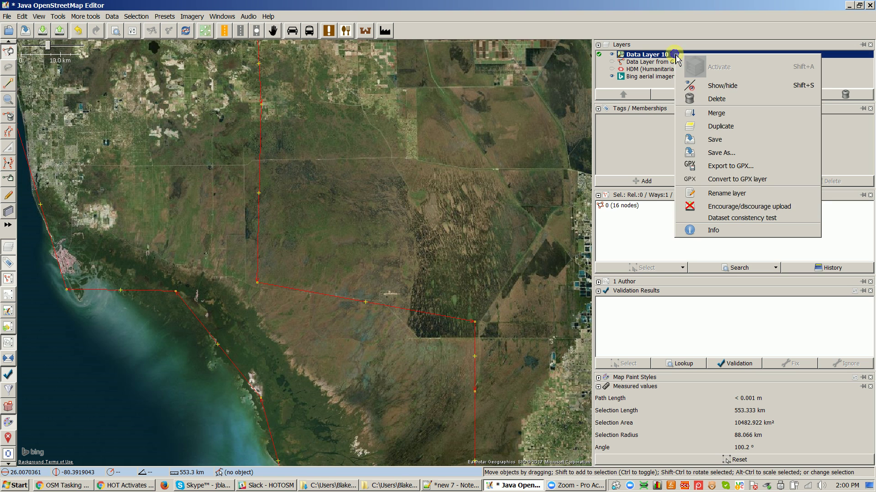
click(711, 140)
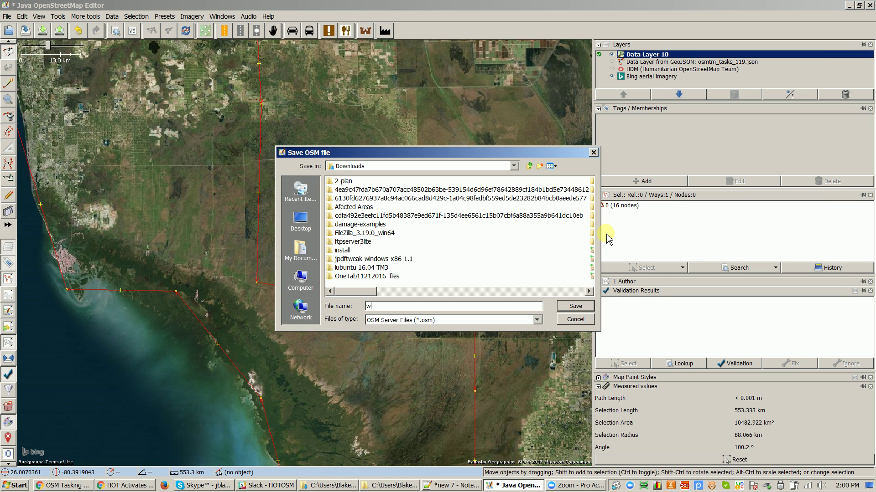
text(west-fl-roads)
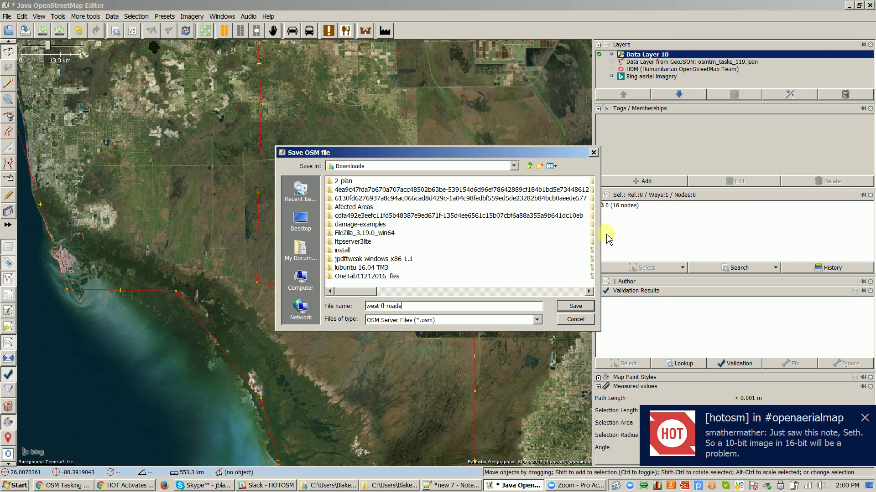
text(date-aoi)
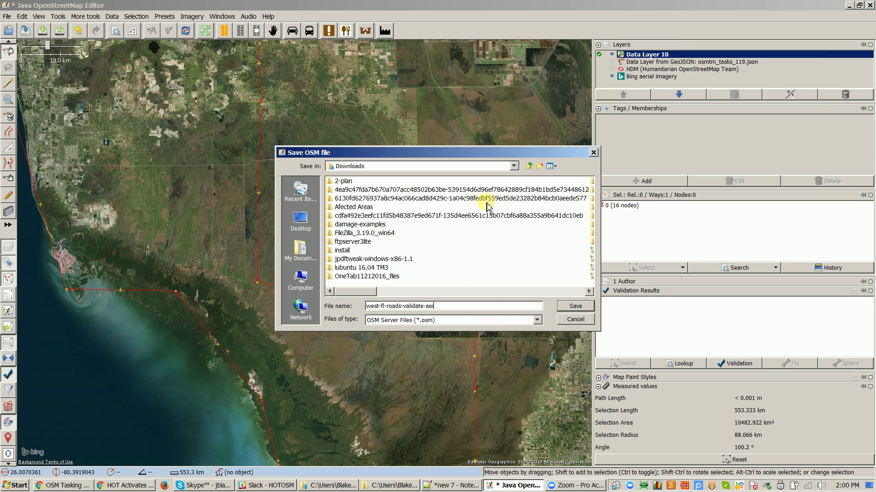
click(573, 307)
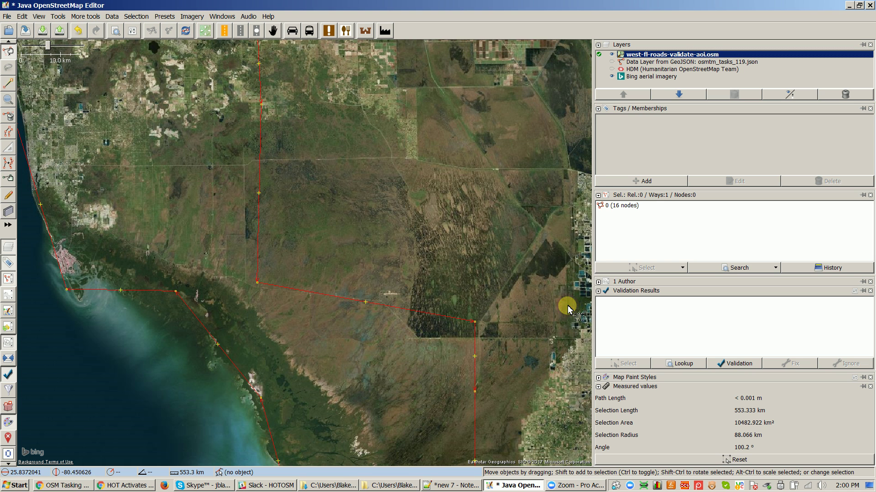
- Save a copy of the area-of-interest layer in GeoJSON format under the name west-fl-roads-validate-aoi
right_click(716, 55)
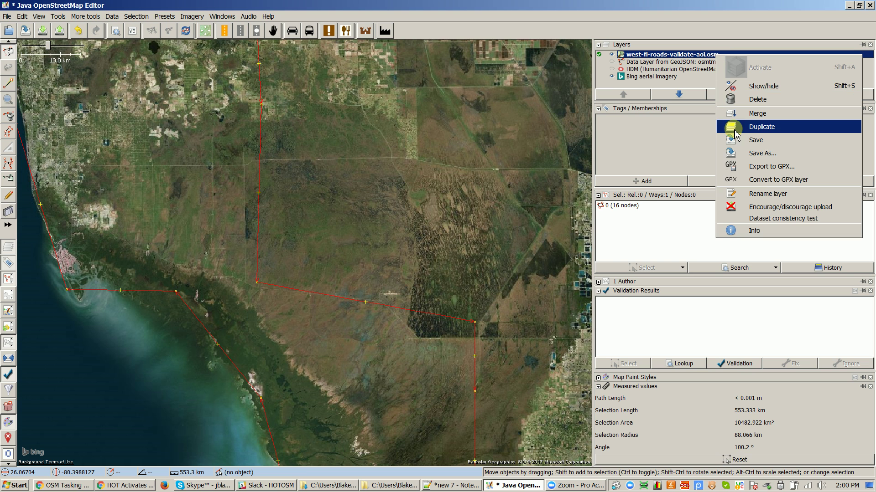
click(739, 153)
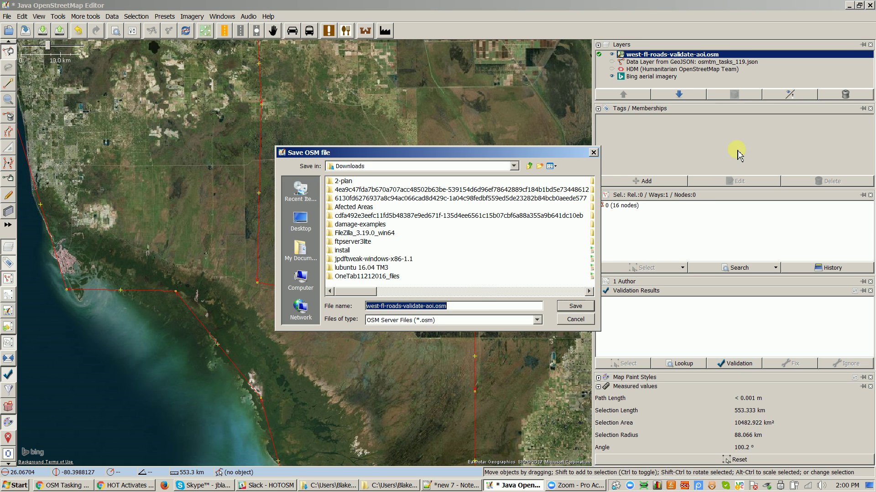
click(482, 306)
key(BackSpace)
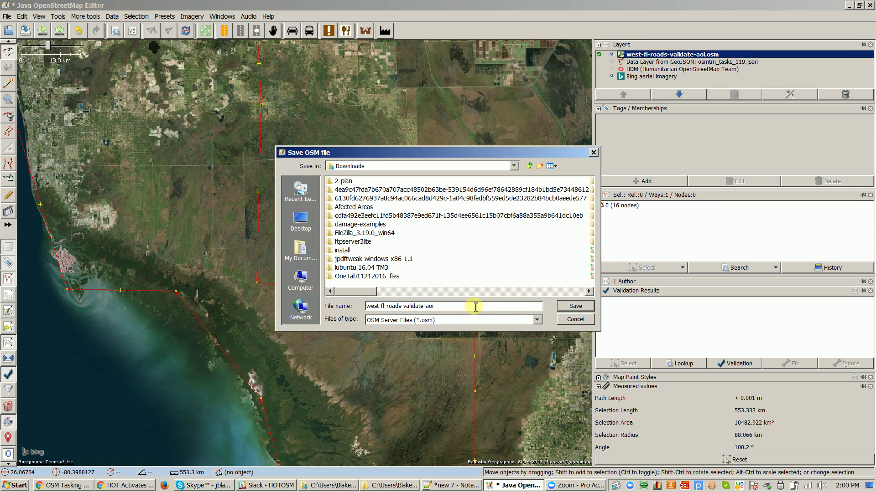
click(537, 321)
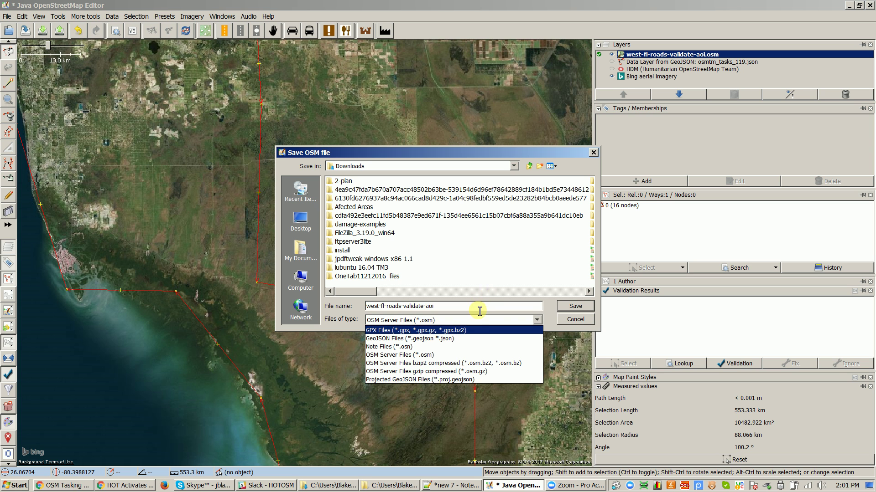
click(469, 340)
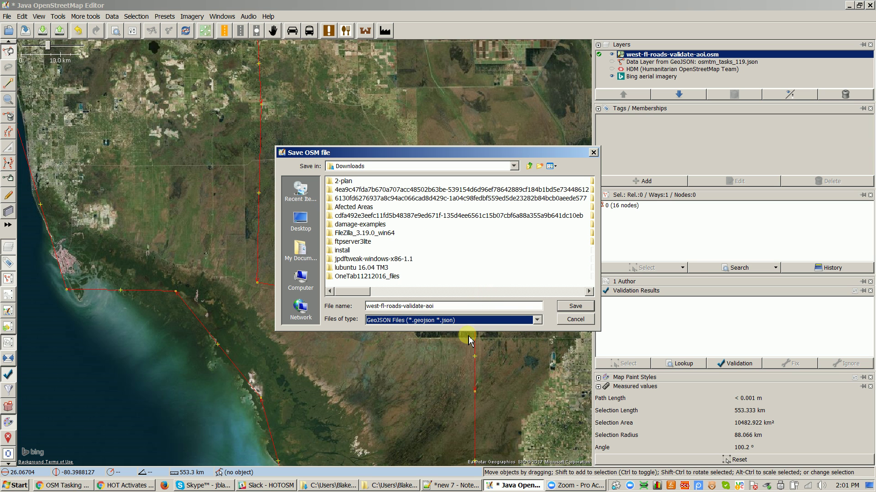
click(574, 307)
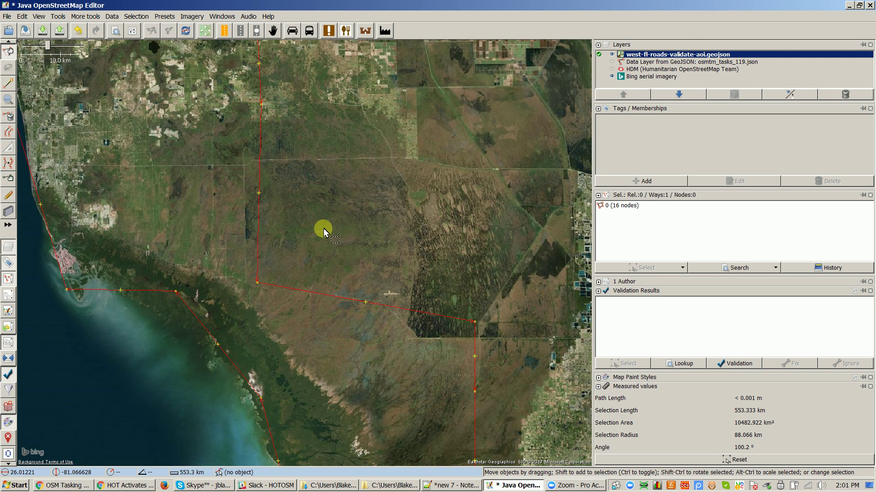
- Fit the polygon closer to the west coast by pulling a new mid-segment node and the existing node south of it east, then reselect the polygon
drag(68, 122, 239, 160)
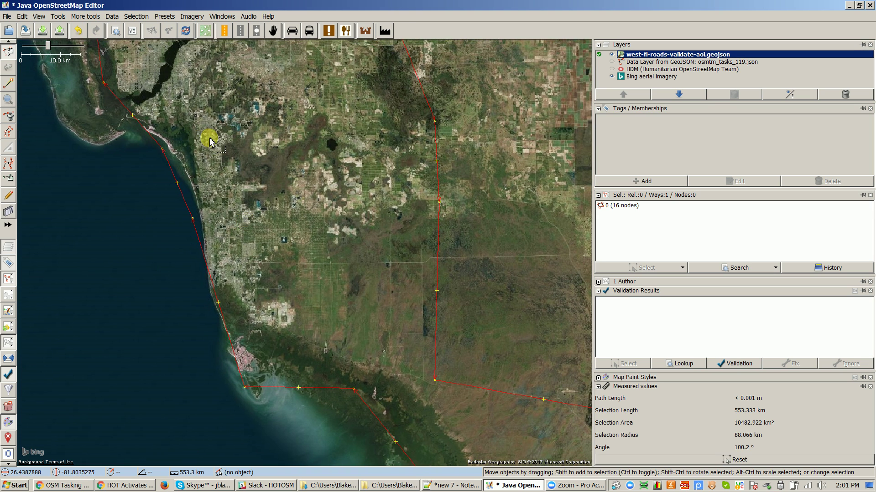
scroll(210, 141, up, 2)
scroll(210, 142, up, 1)
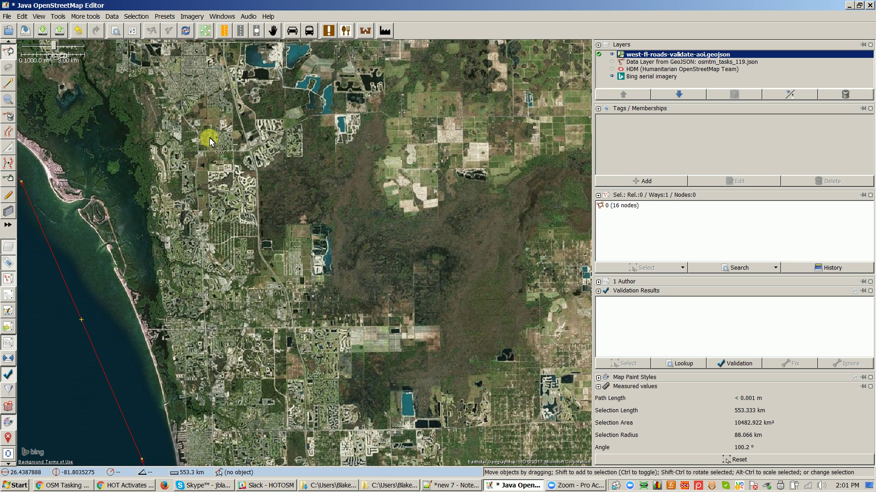
scroll(212, 152, down, 1)
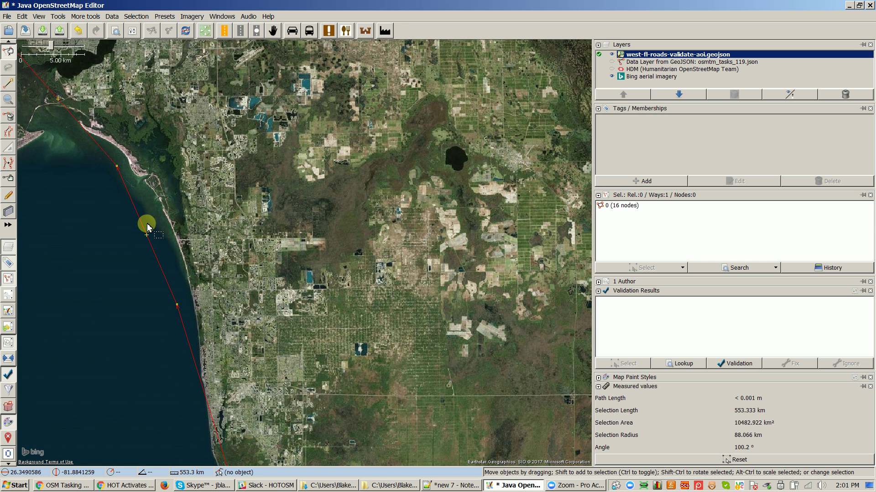
drag(147, 236, 168, 224)
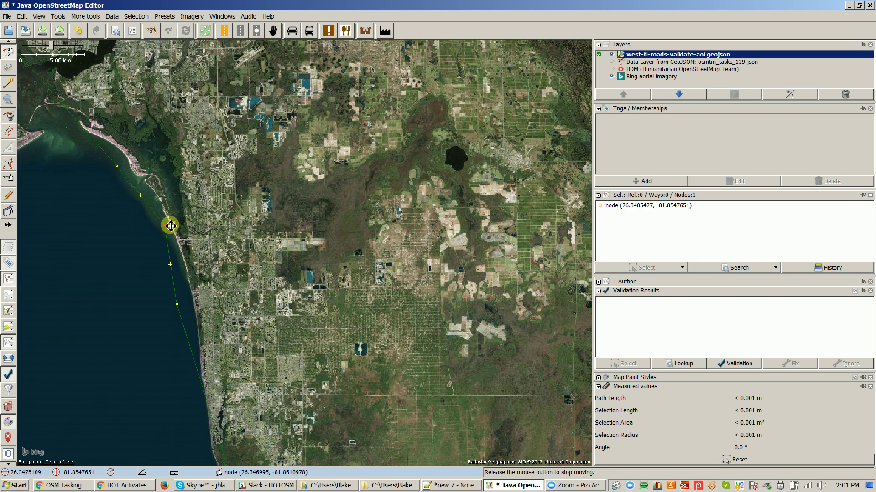
drag(177, 304, 193, 306)
drag(289, 416, 289, 319)
scroll(289, 319, down, 2)
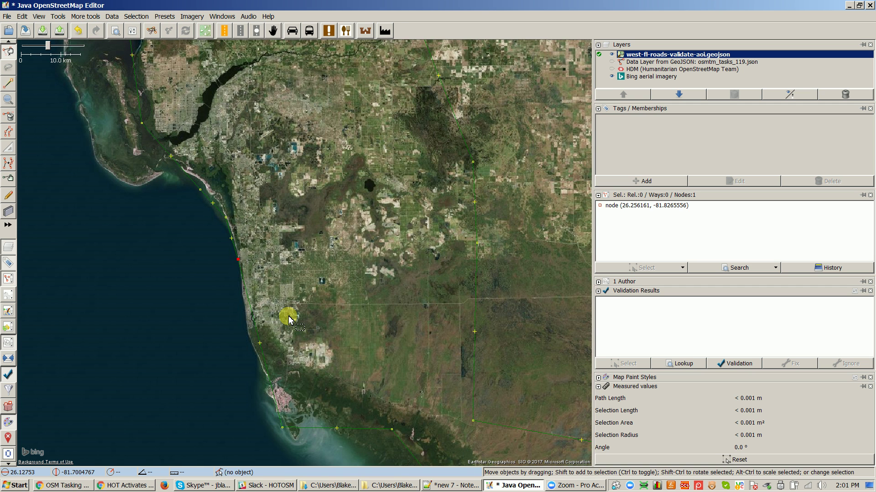
click(475, 280)
scroll(405, 290, down, 3)
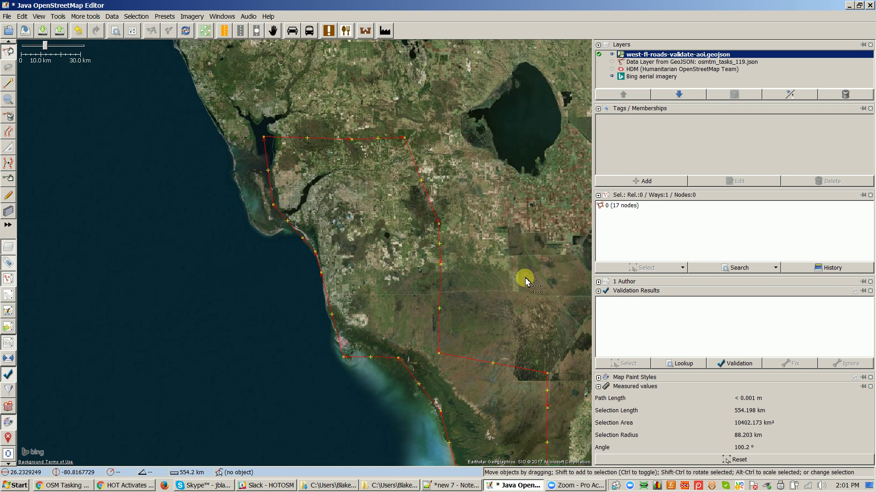
drag(528, 283, 372, 272)
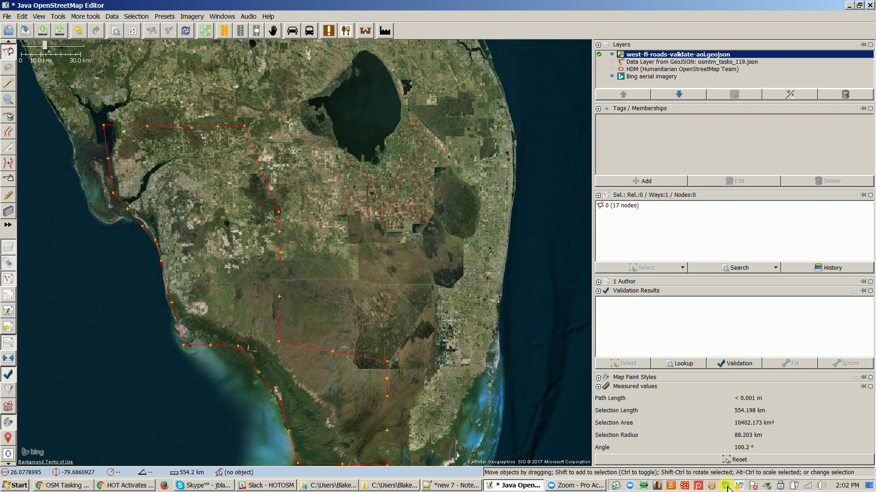
right_click(698, 485)
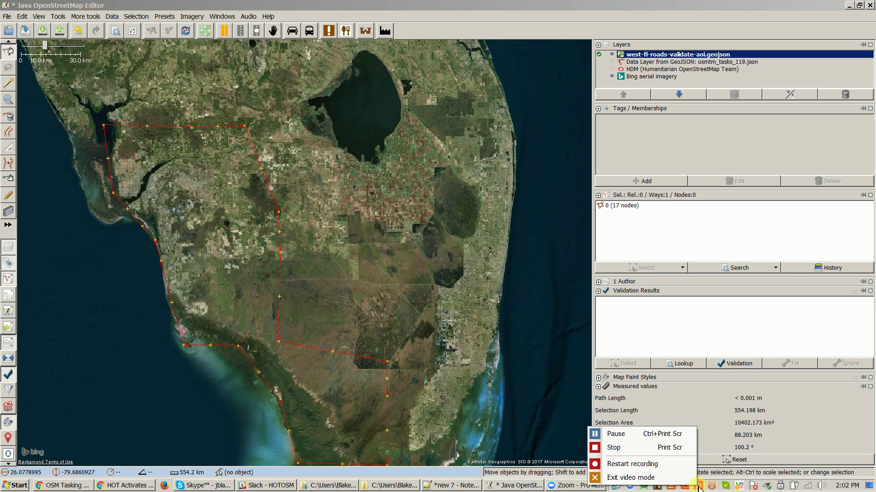